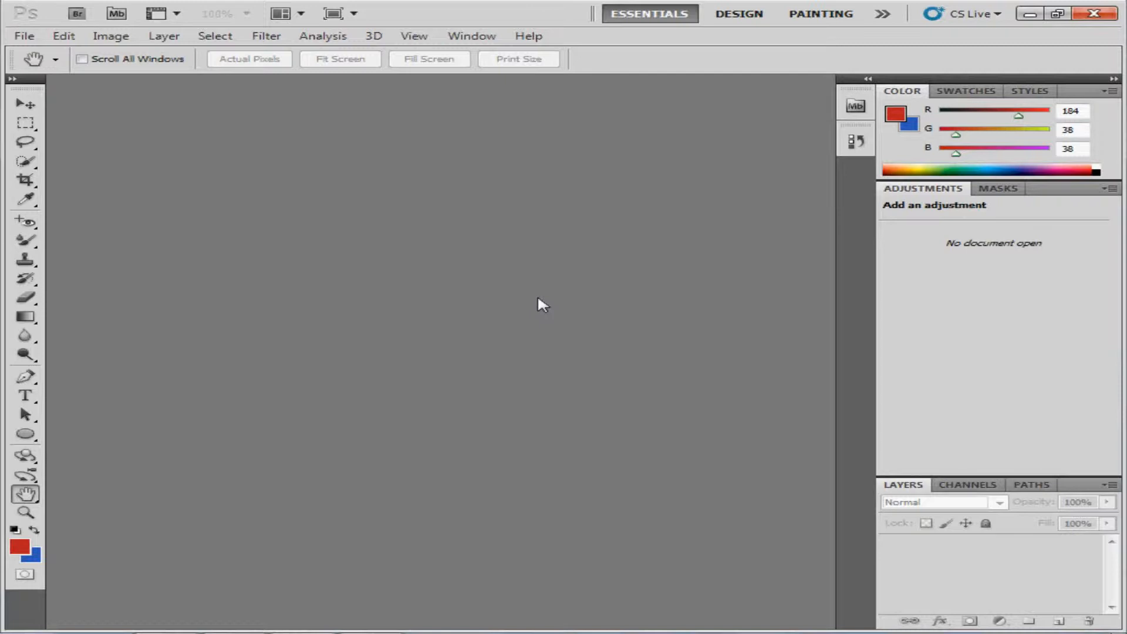
- Open the fullrange image from the Chapter 03 folder
key(ctrl+o)
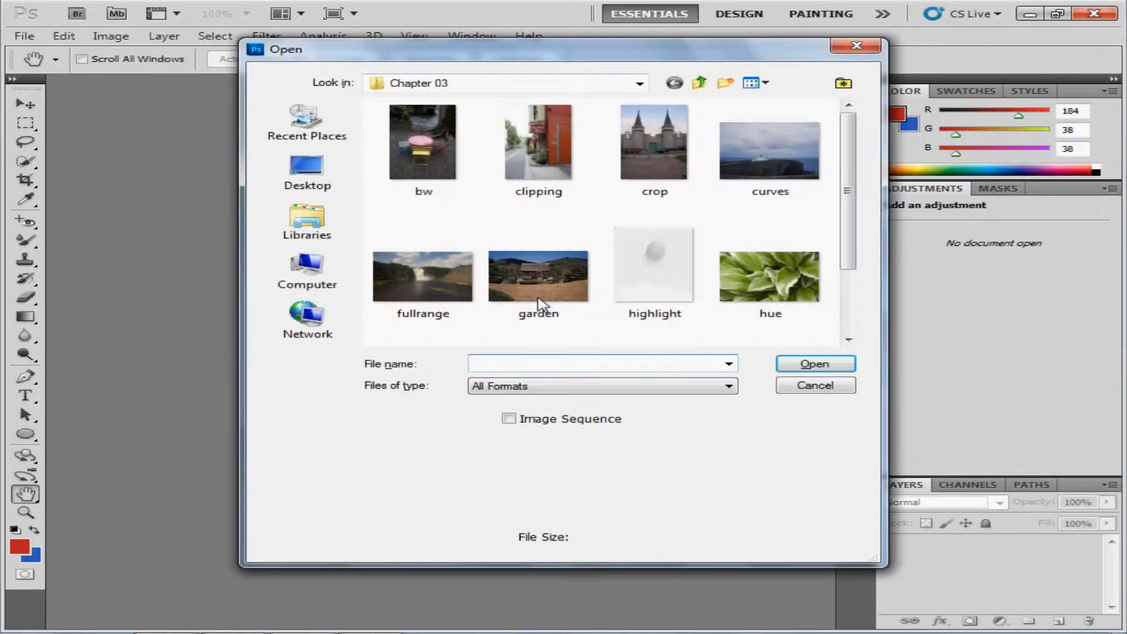
click(639, 84)
click(460, 280)
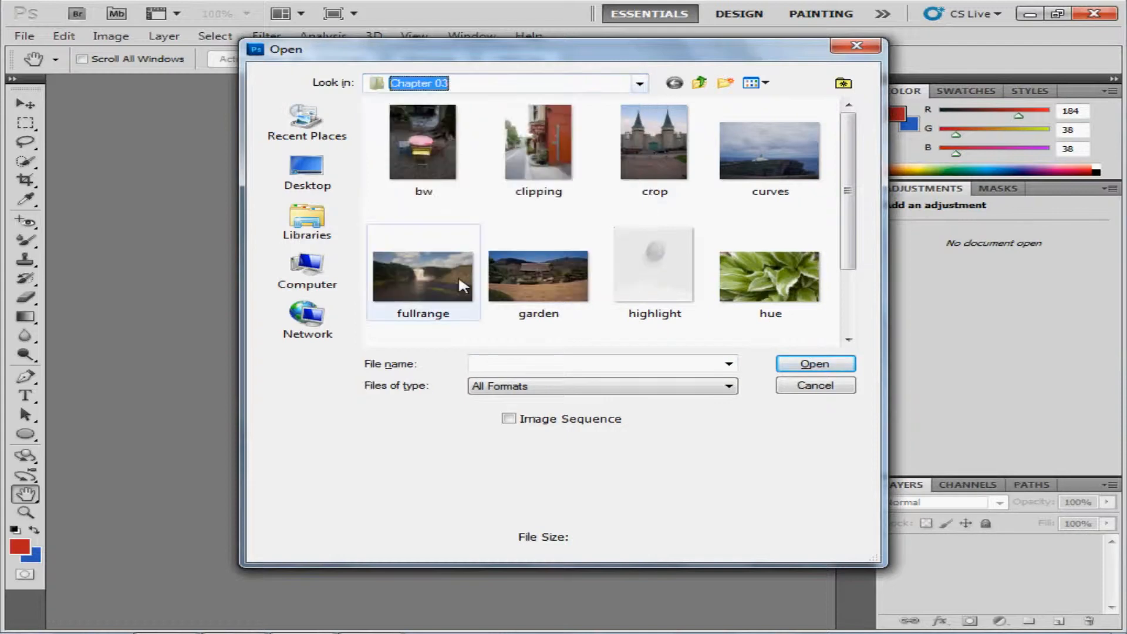
click(422, 307)
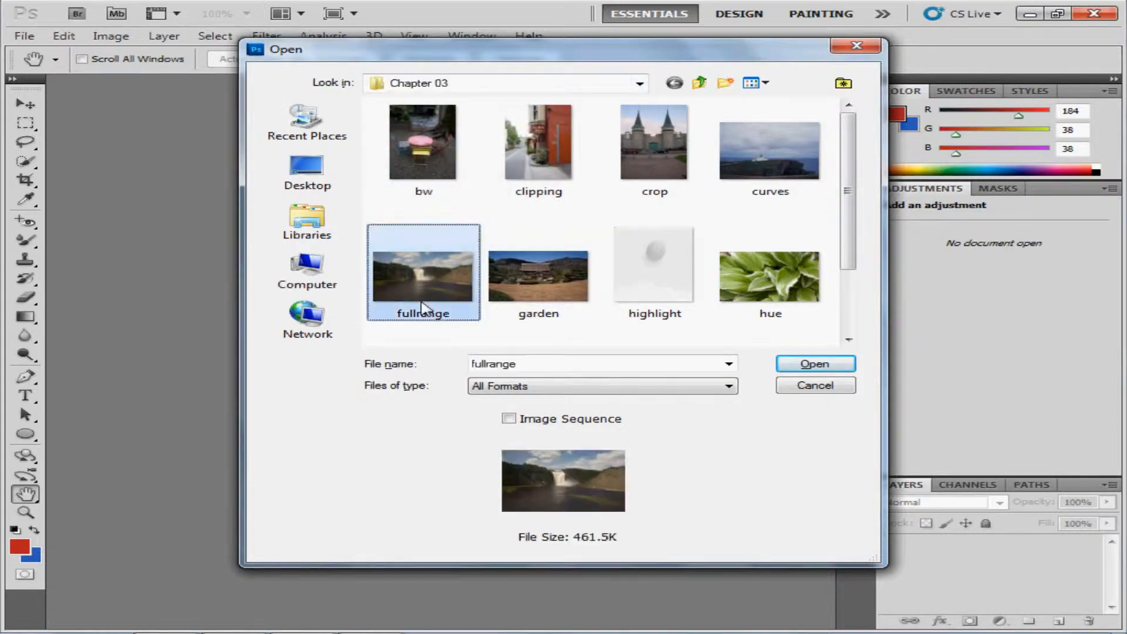
click(820, 366)
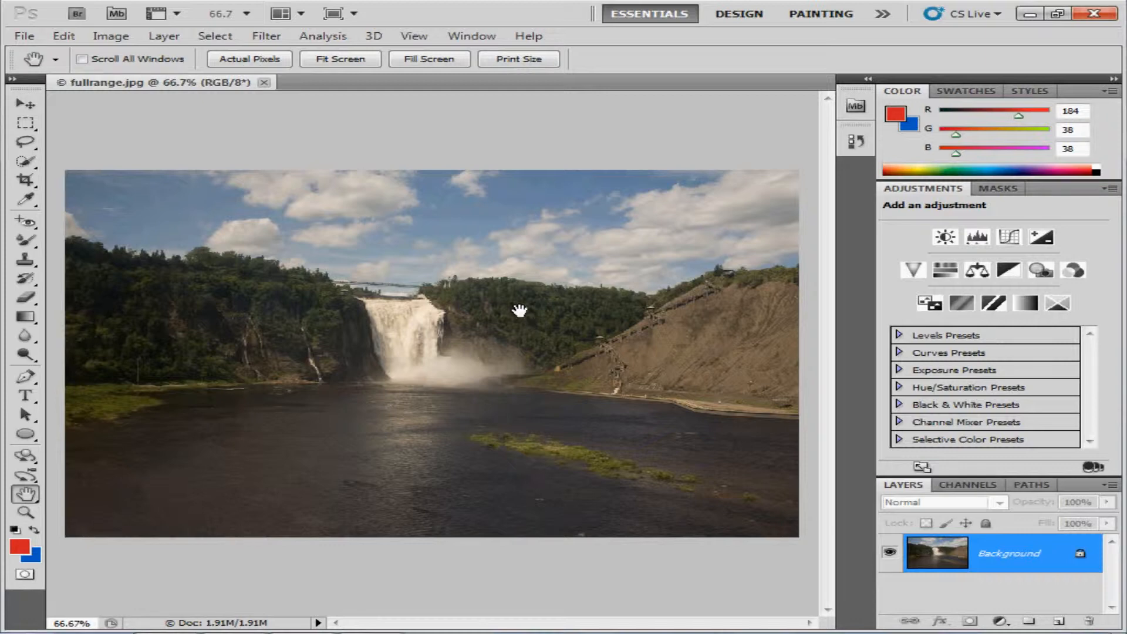
- Show the waterfall image's histogram, switching it to Compact View and back to Expanded View
click(471, 37)
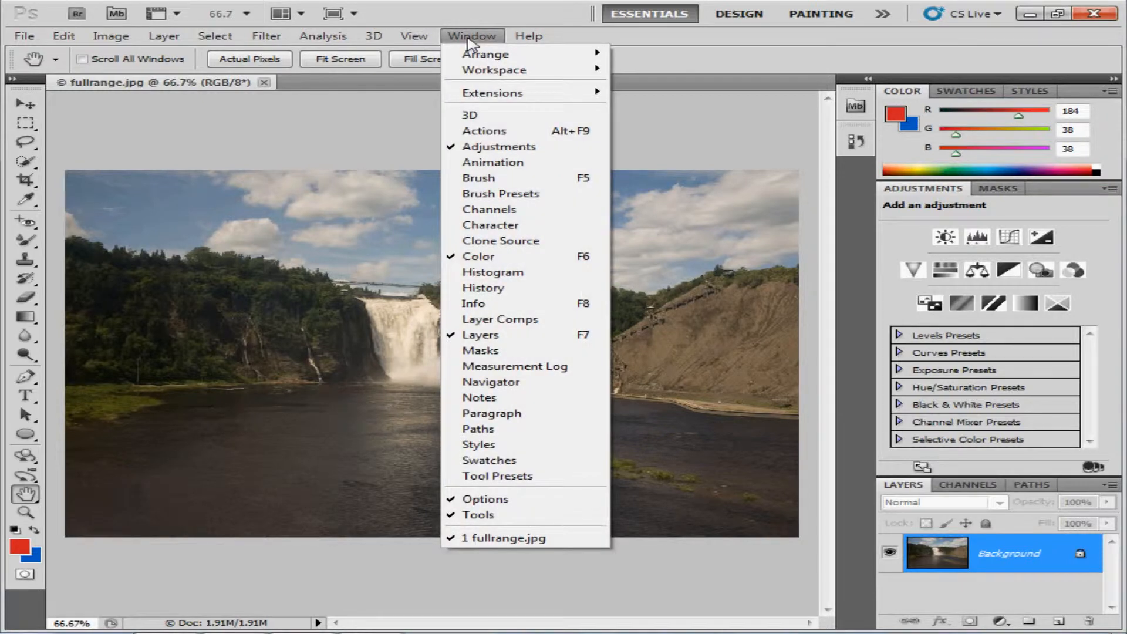
click(497, 273)
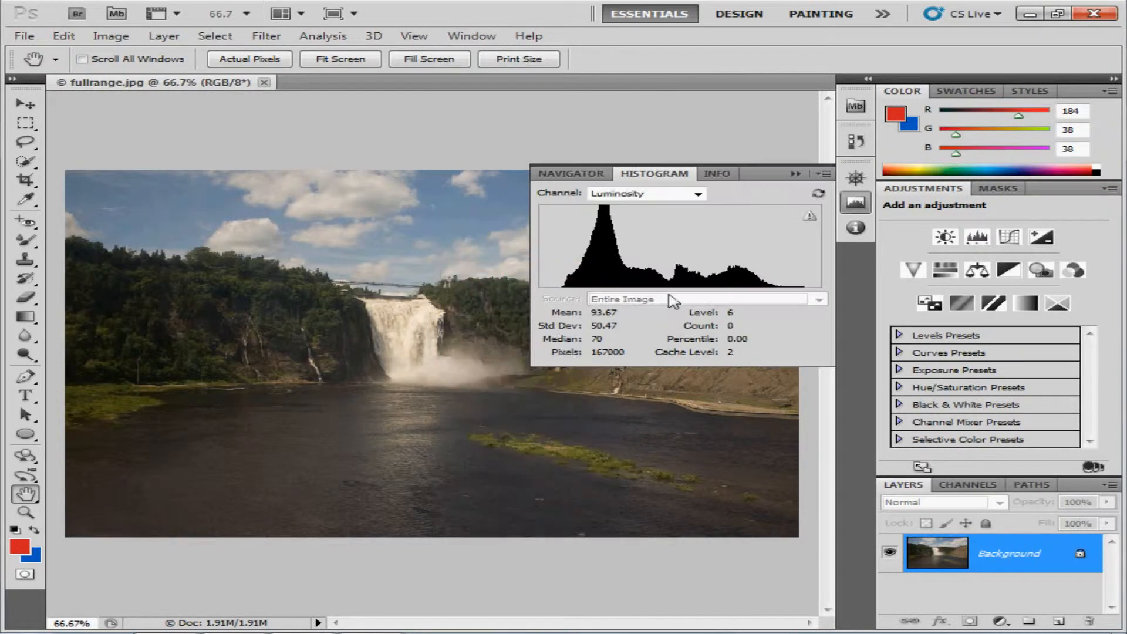
click(822, 175)
click(855, 206)
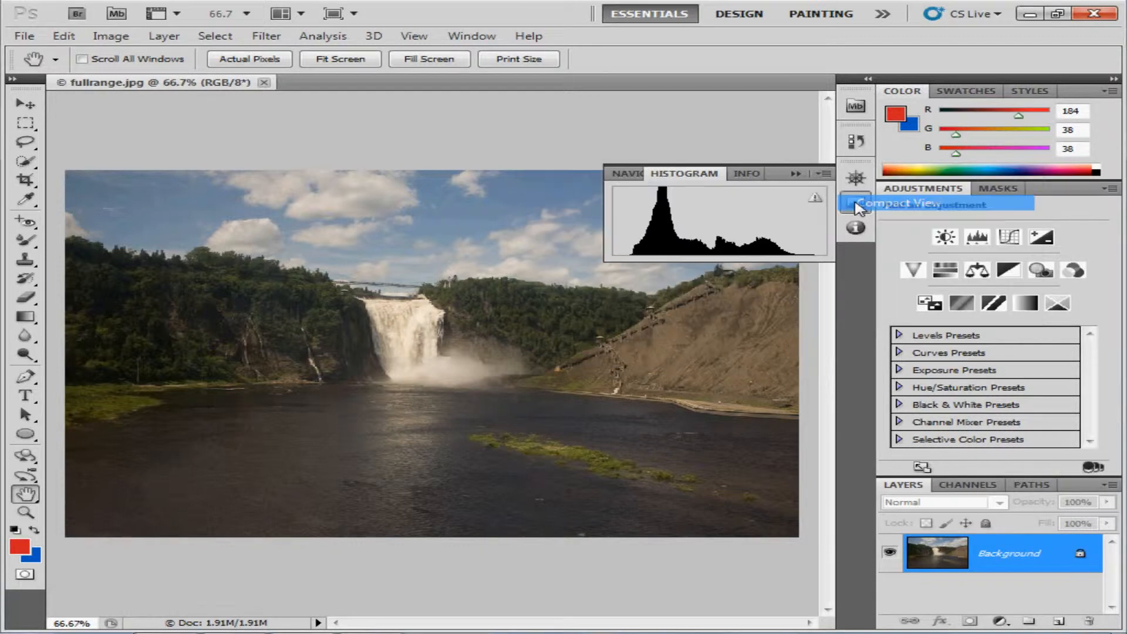
click(825, 174)
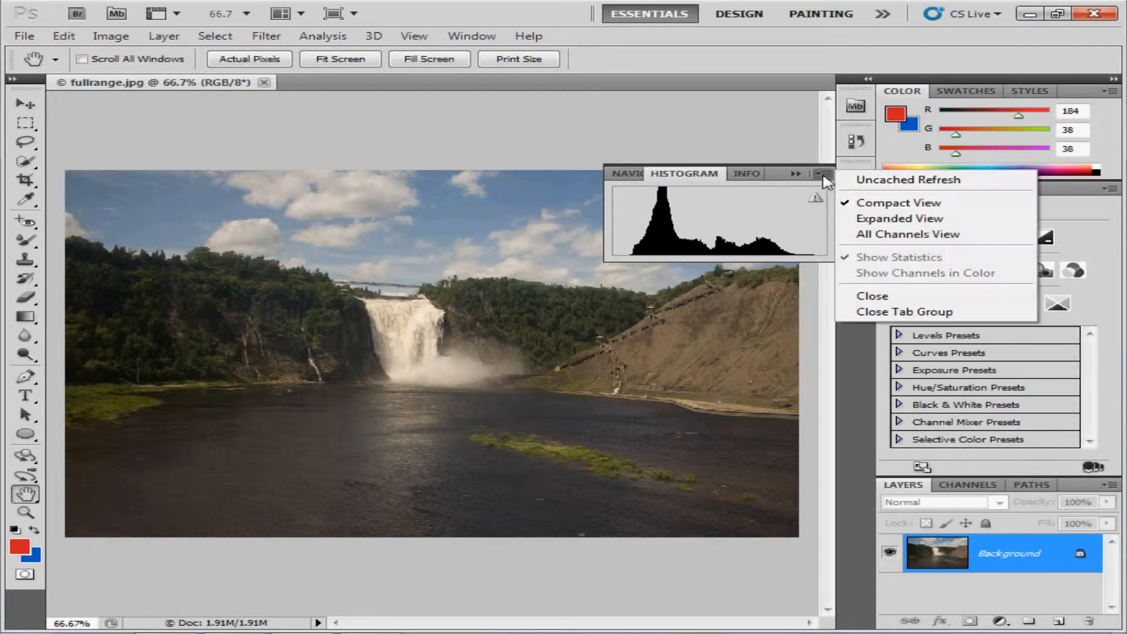
click(865, 220)
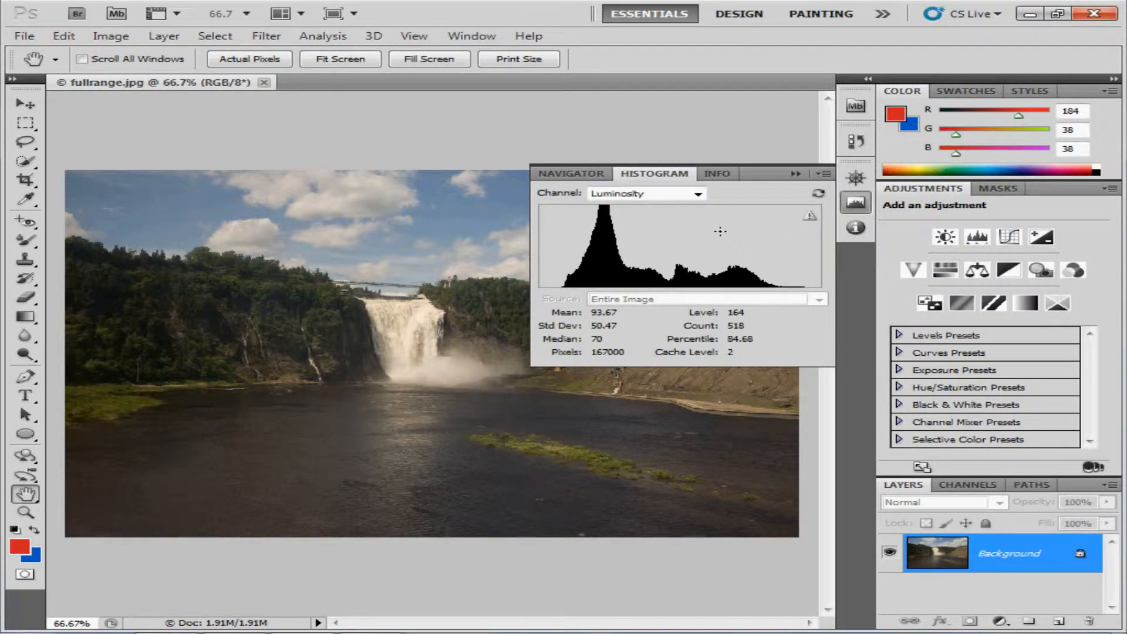
- View the histogram for the RGB, Colors, Red and Luminosity channels, and close the histogram's panel group
click(698, 196)
click(657, 204)
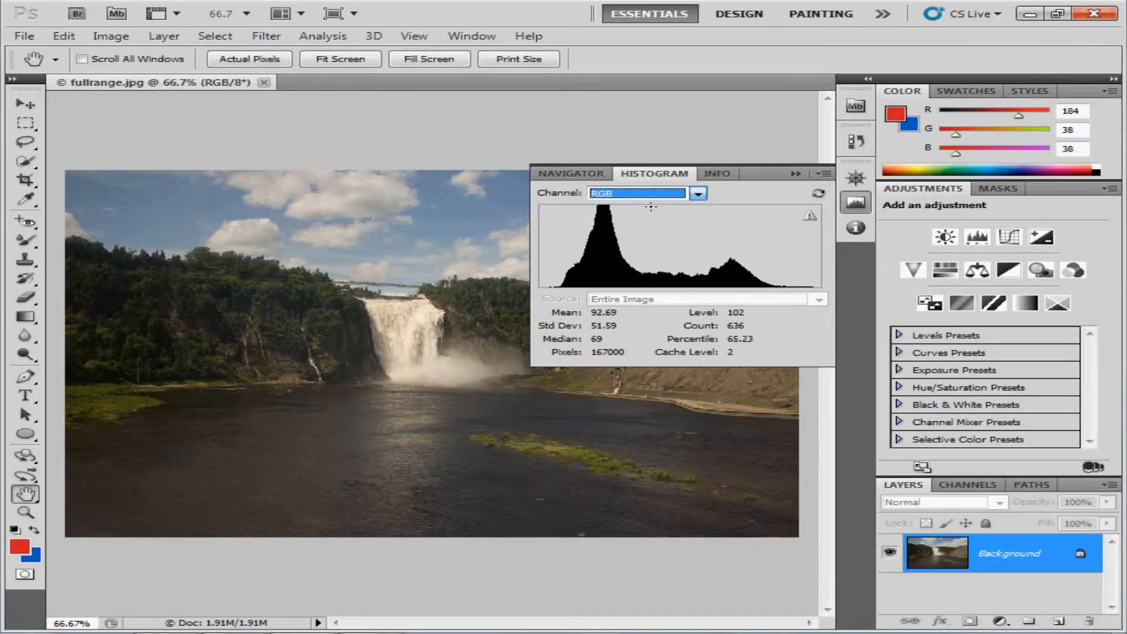
click(699, 195)
click(643, 274)
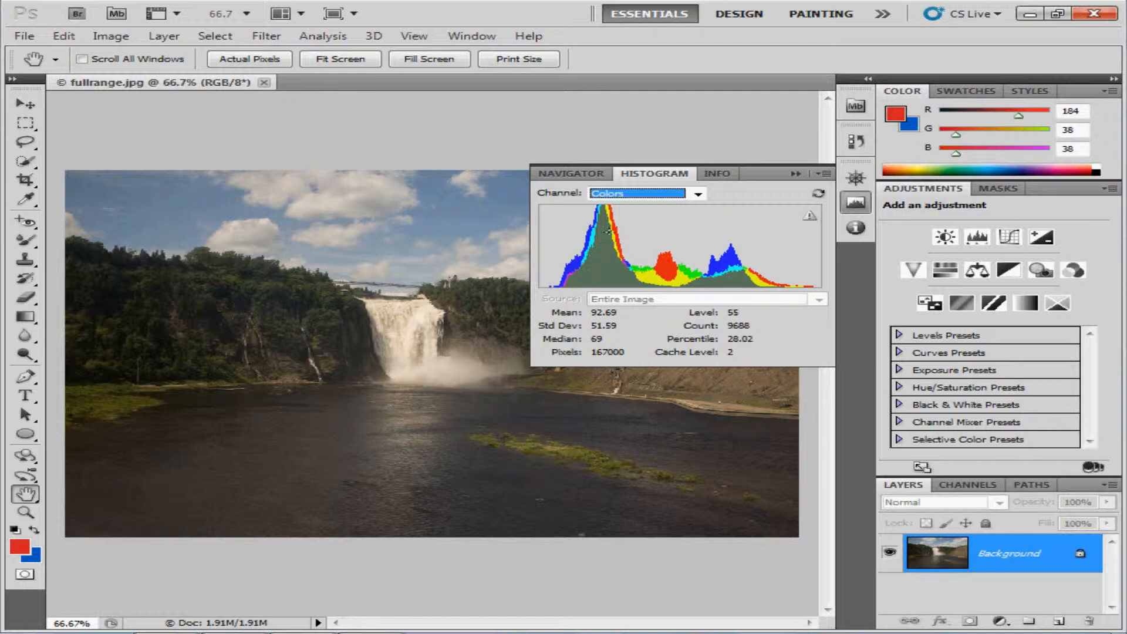
click(698, 194)
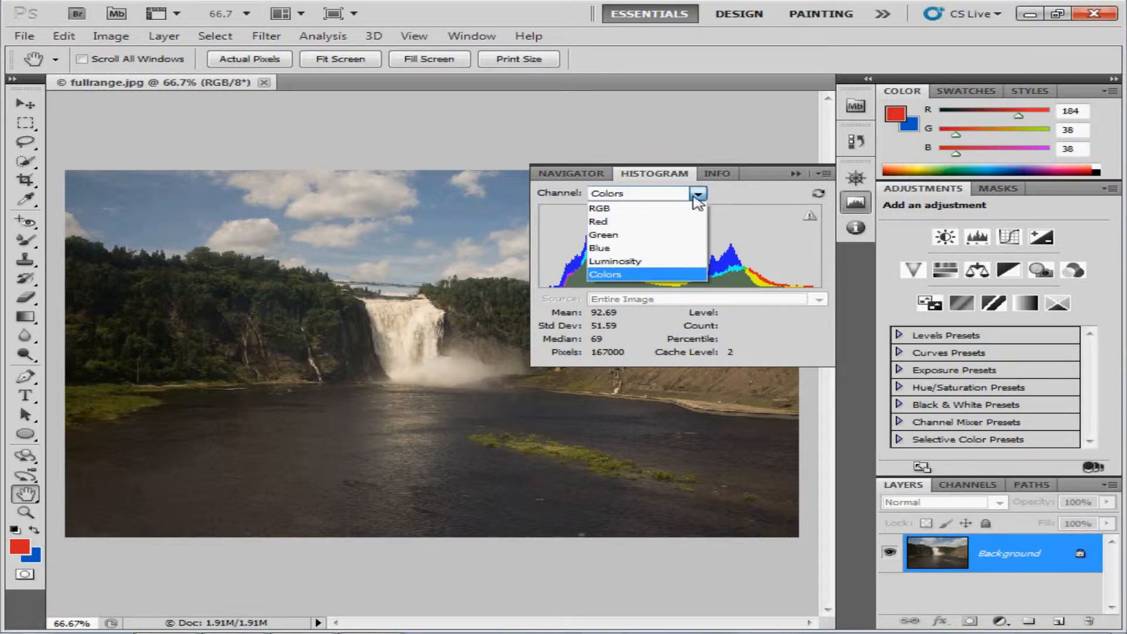
click(629, 226)
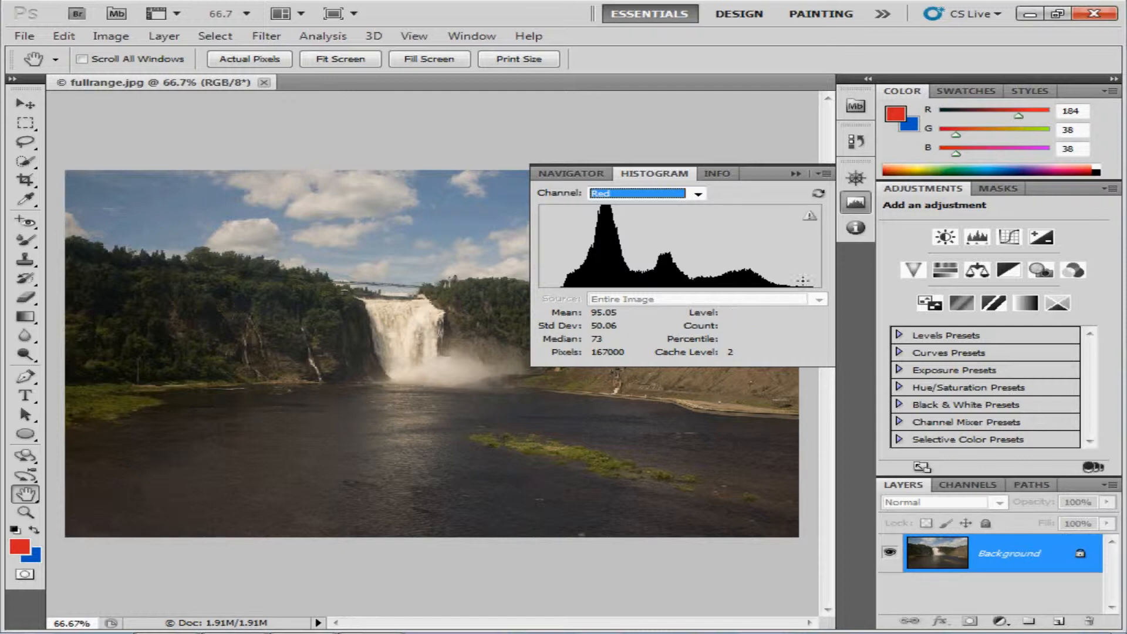
click(698, 194)
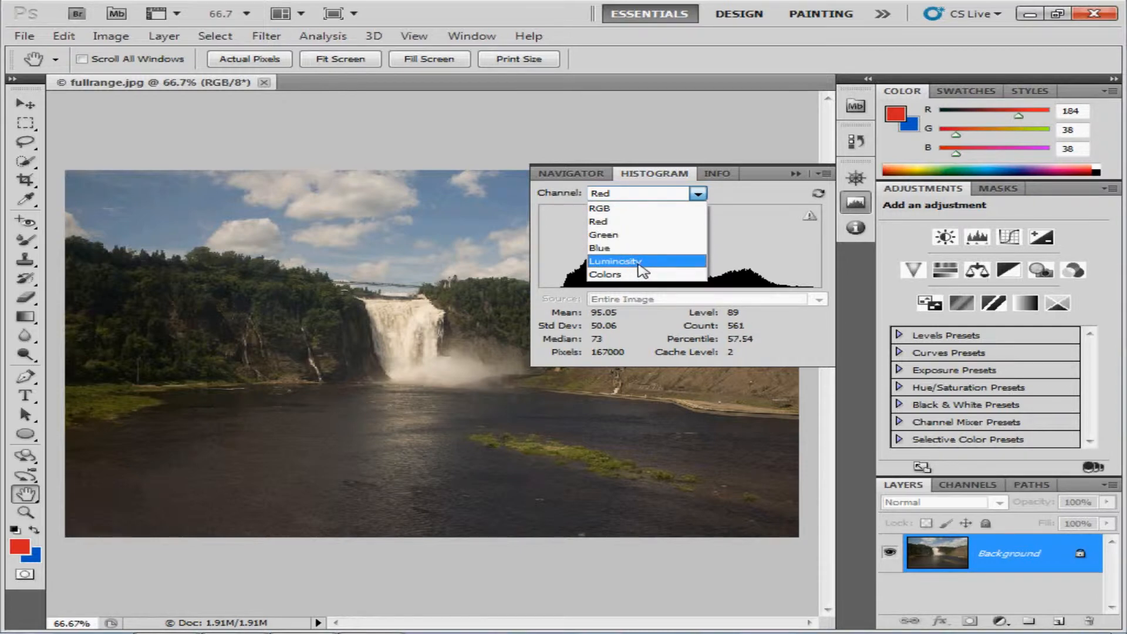
click(641, 267)
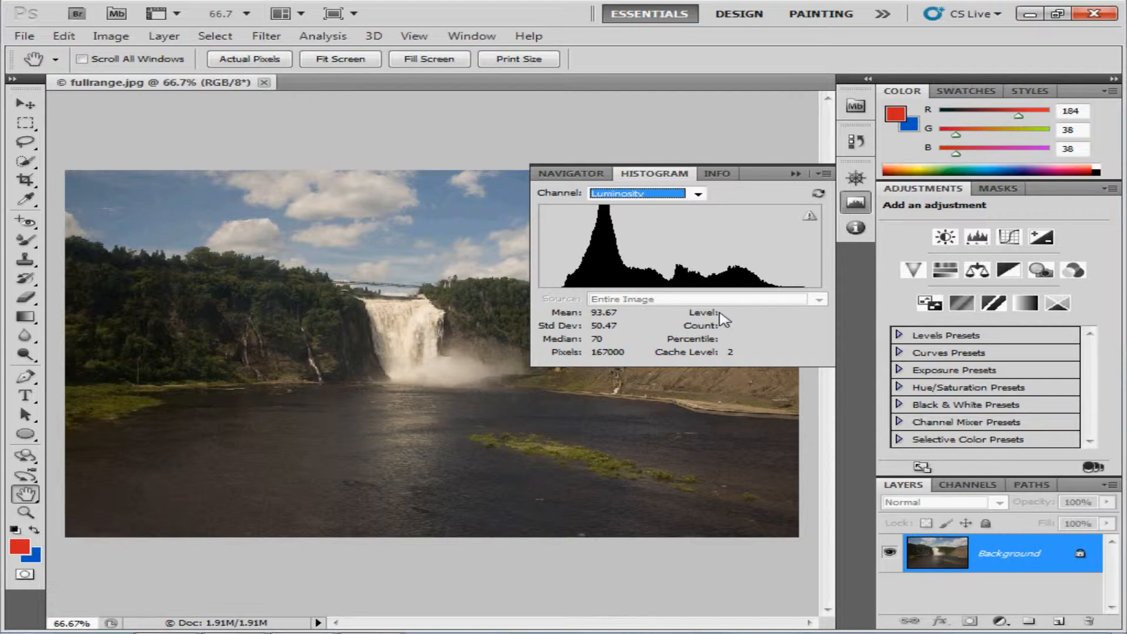
mouse_move(546, 289)
click(823, 175)
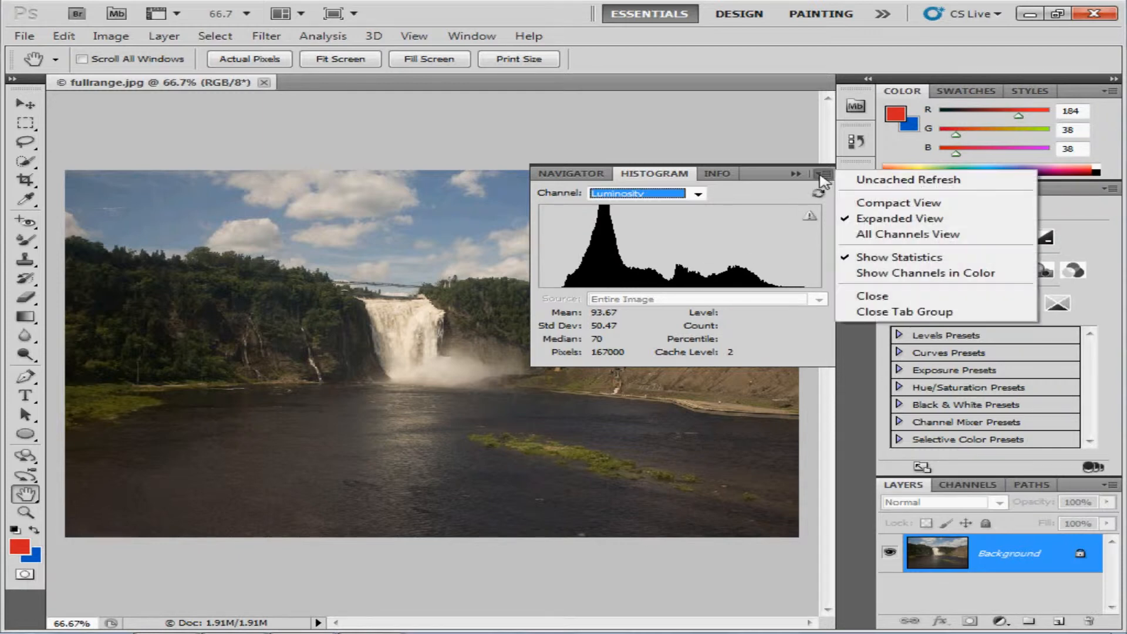
click(863, 311)
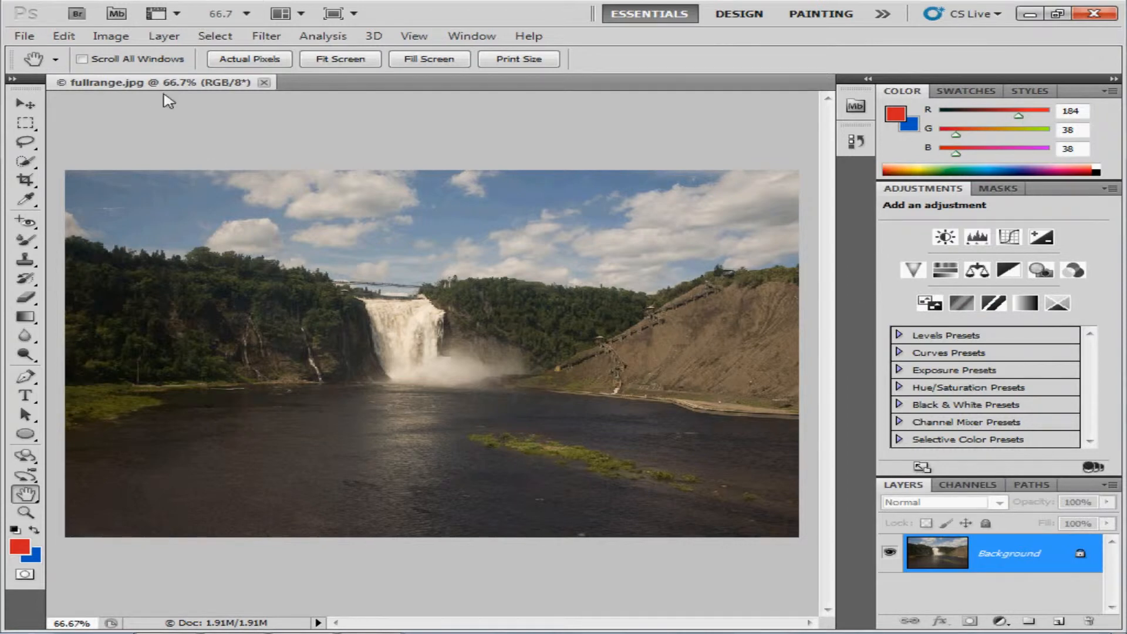
- Try a Levels adjustment on the waterfall image with RGB input levels of 2, 0.63 and 175
click(111, 37)
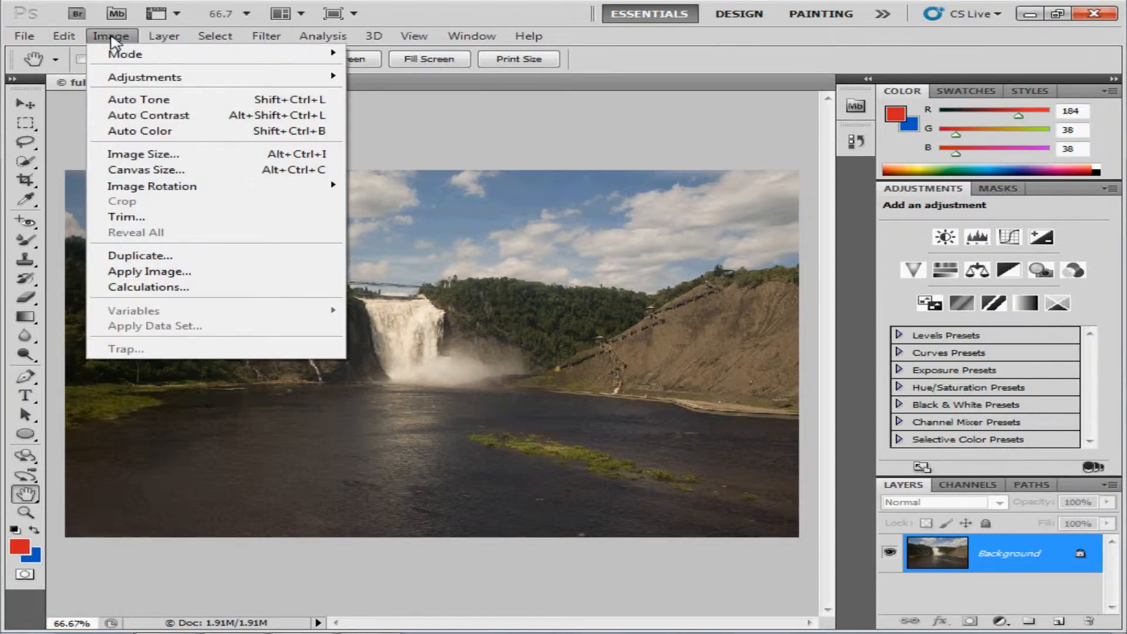
mouse_move(157, 77)
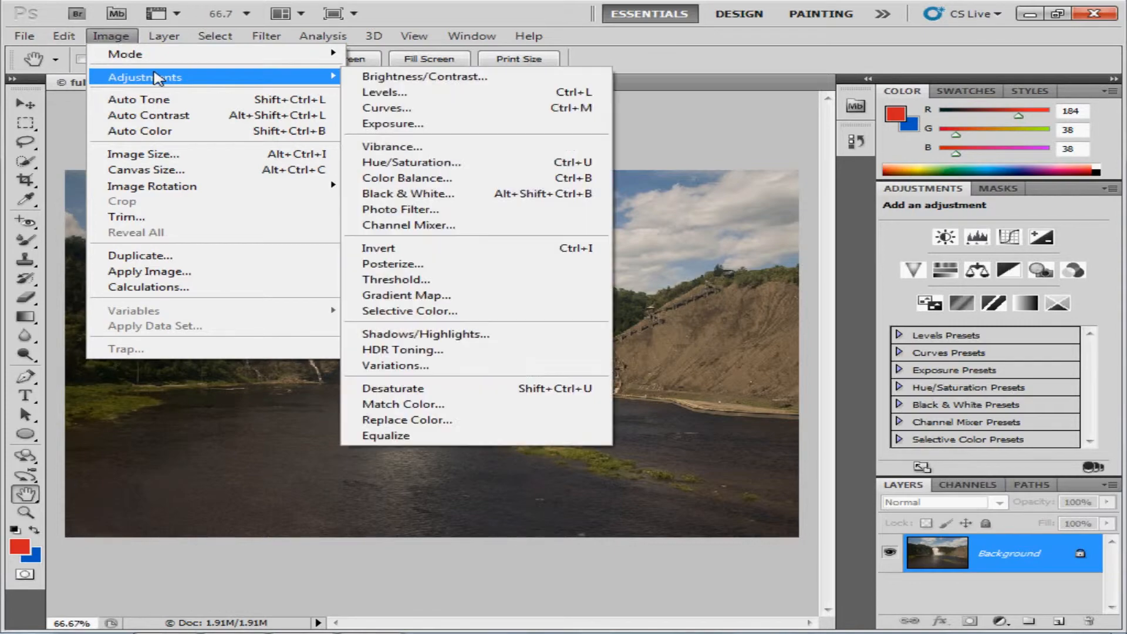
click(415, 94)
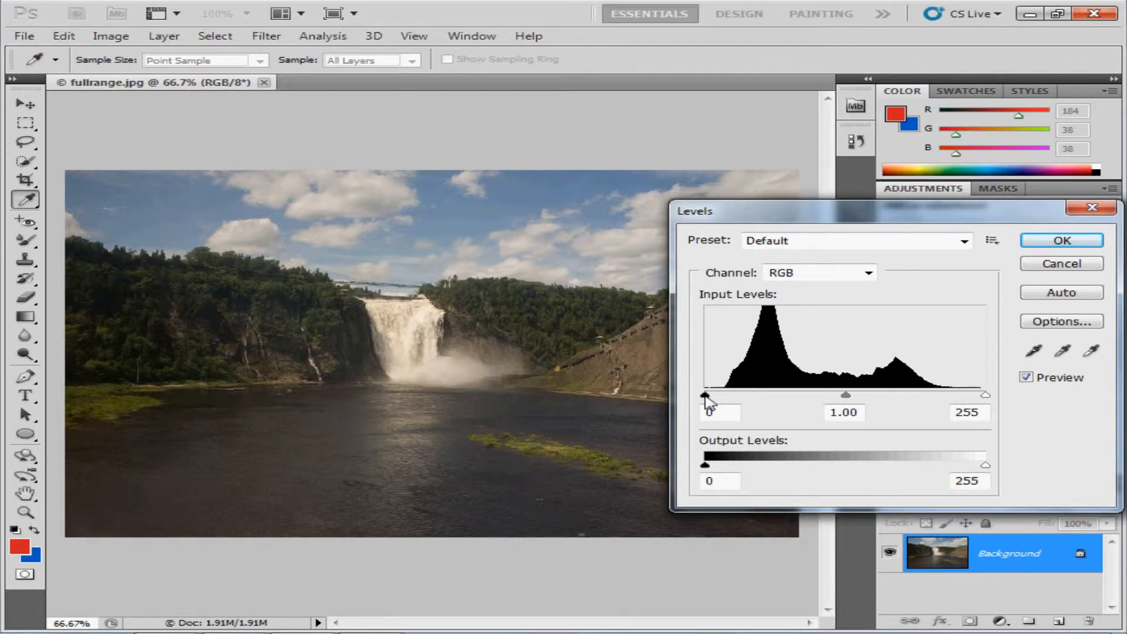
drag(705, 395, 763, 398)
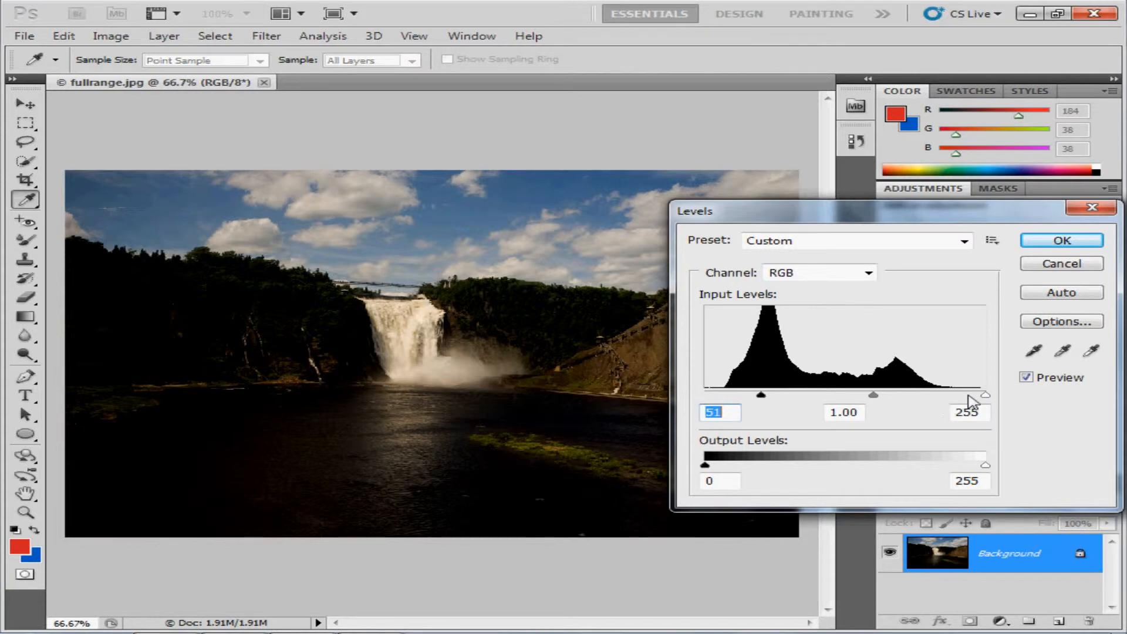
drag(987, 402, 901, 405)
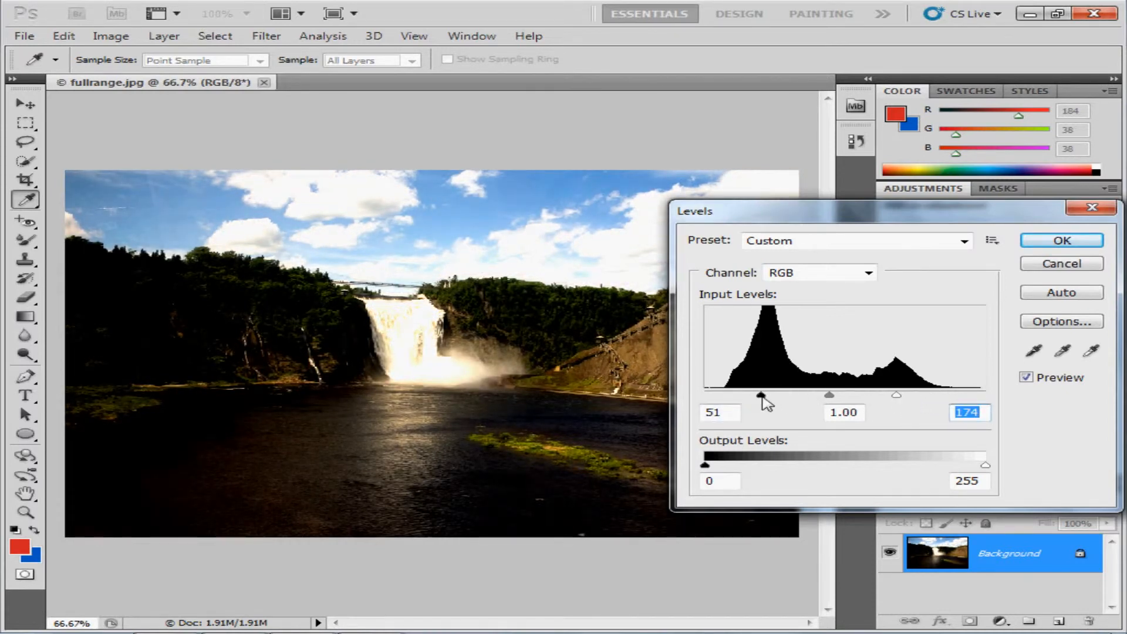
drag(763, 397, 709, 396)
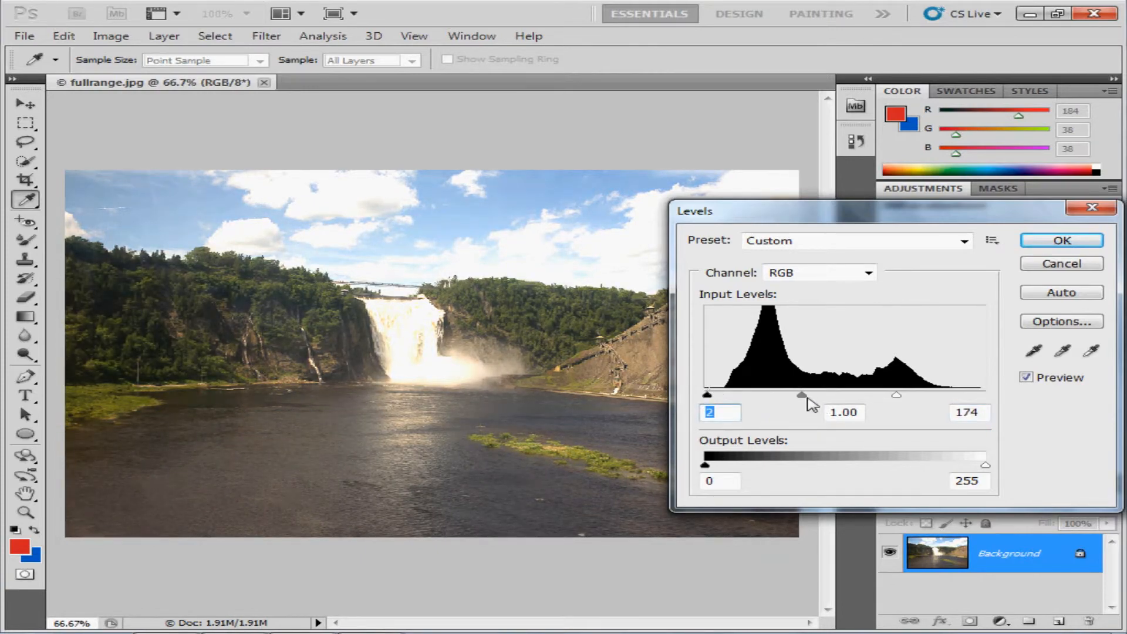
drag(802, 395, 830, 398)
mouse_move(898, 396)
mouse_down()
mouse_move(943, 403)
mouse_move(903, 408)
mouse_up()
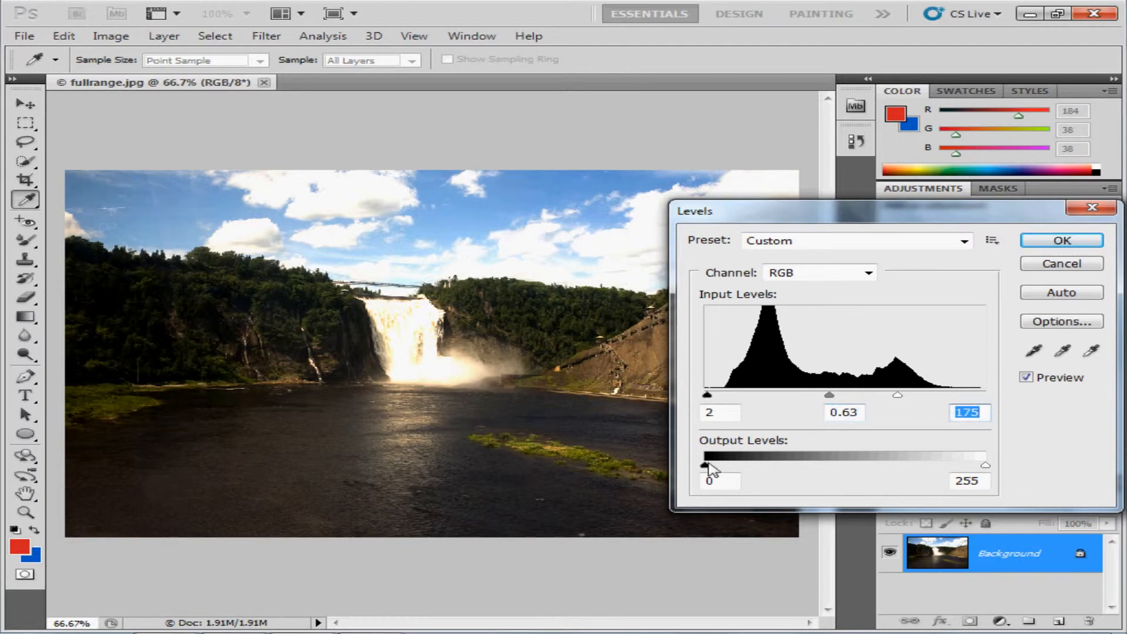
- Try output levels of 52 and 244 with a white input level of 224, and discard the Levels adjustment
drag(706, 468, 763, 467)
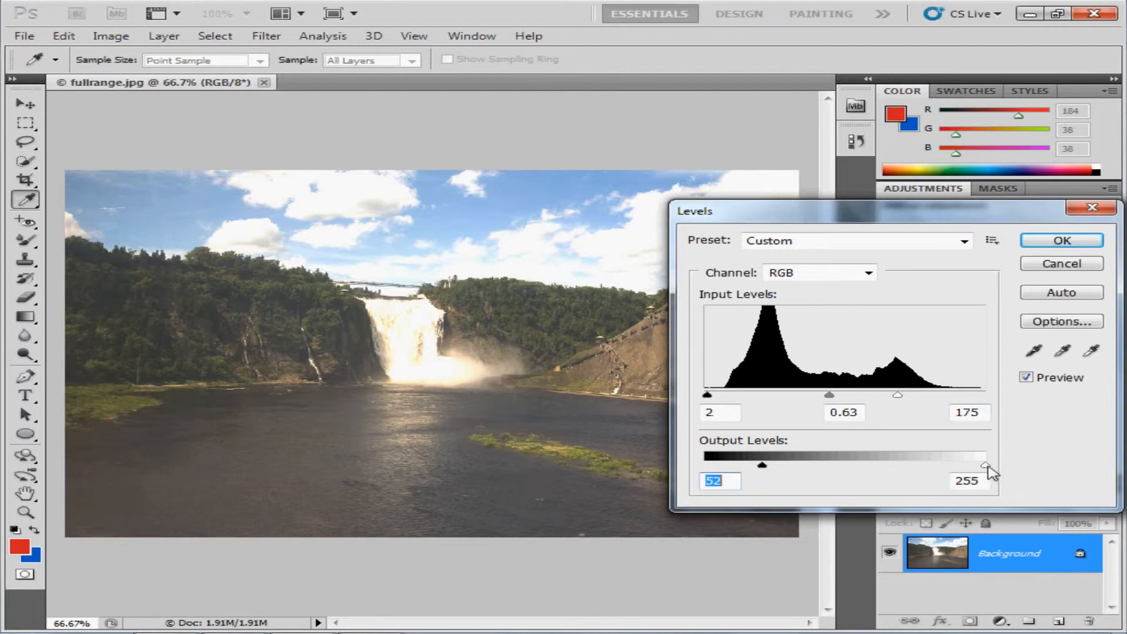
drag(987, 466, 975, 470)
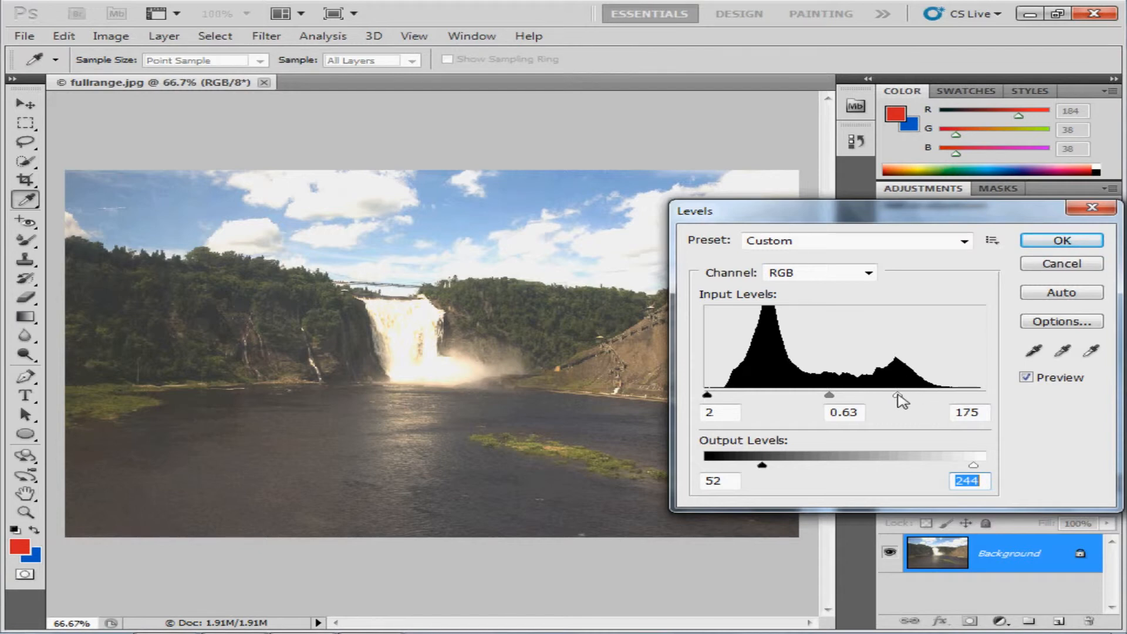
drag(899, 395, 952, 397)
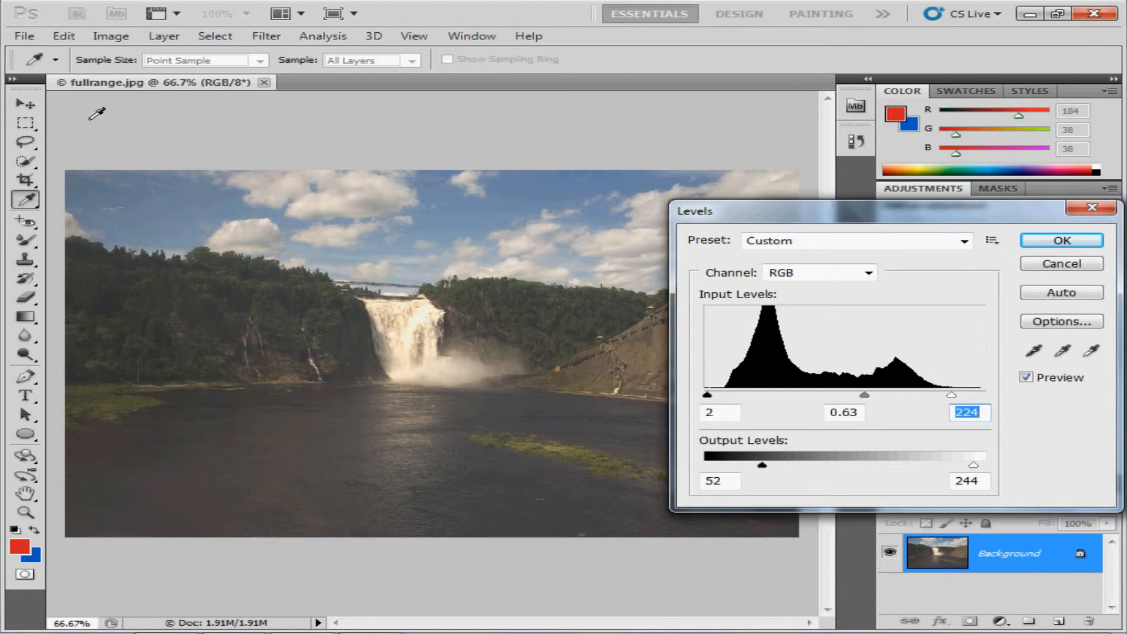
click(24, 37)
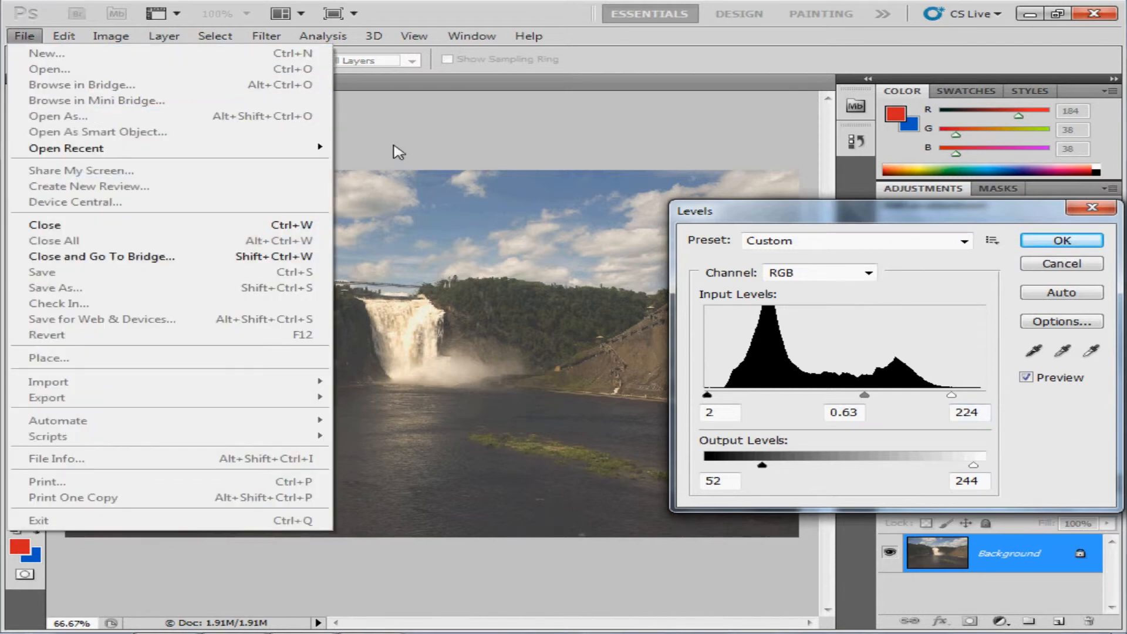
click(1093, 208)
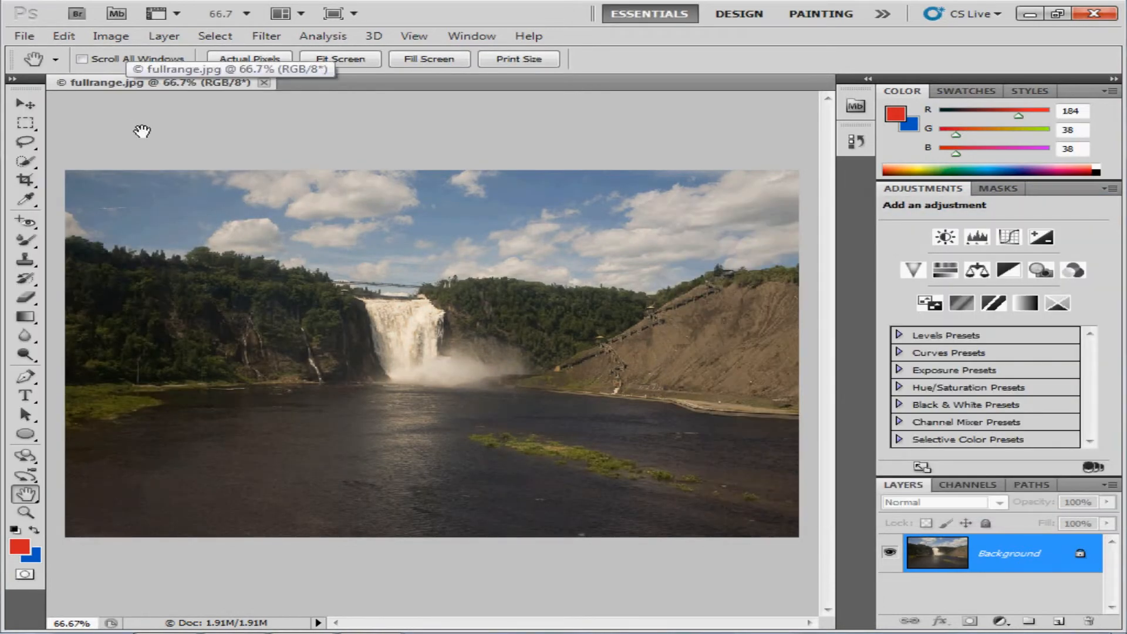
- Open the highlight image from the Chapter 03 folder and display its histogram to examine the tonal distribution
key(ctrl+o)
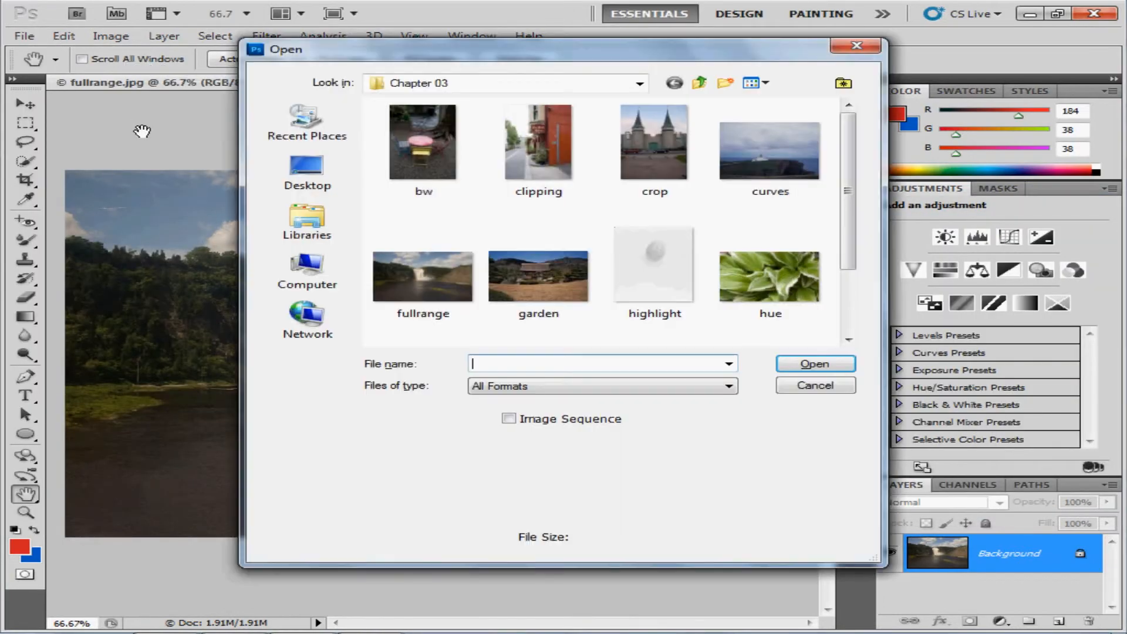
double_click(653, 270)
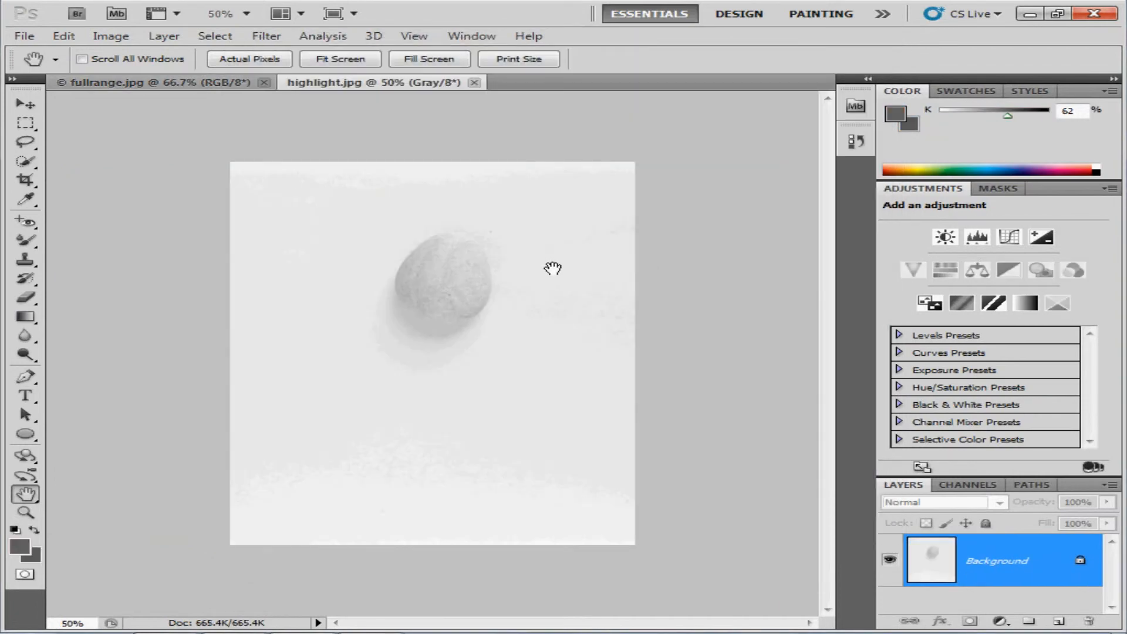
click(464, 39)
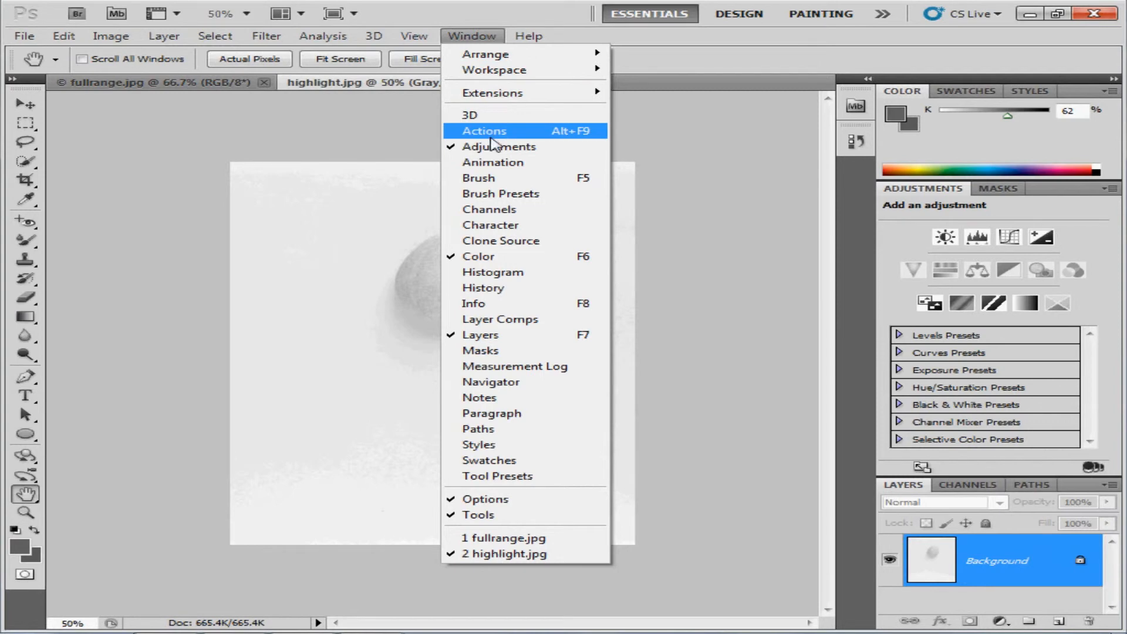
click(493, 272)
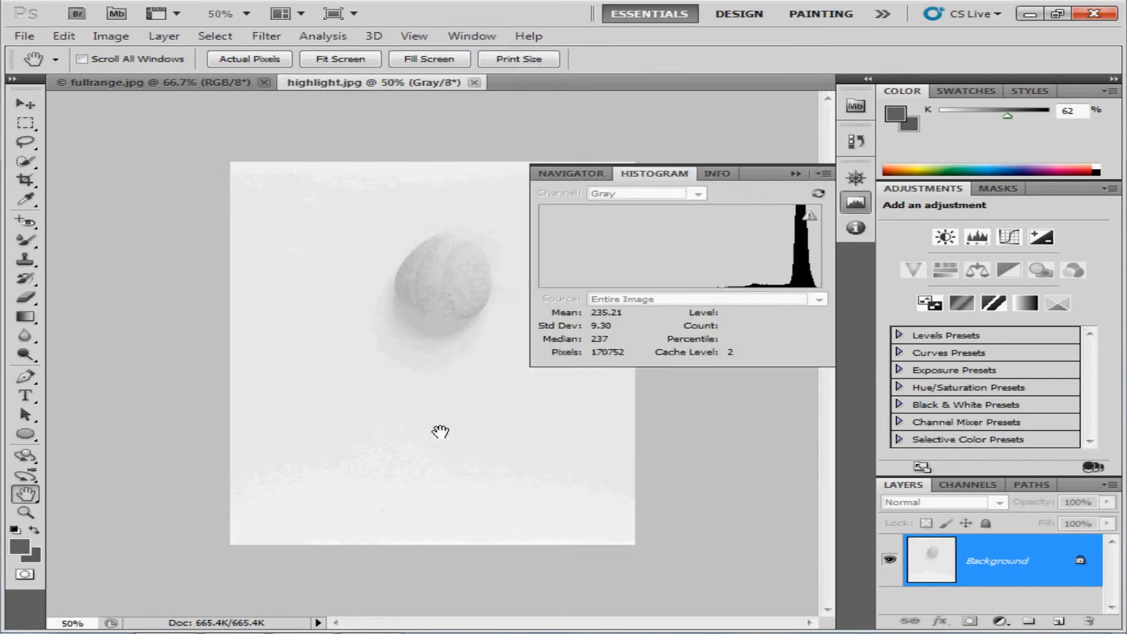
mouse_move(745, 285)
mouse_move(803, 281)
click(110, 36)
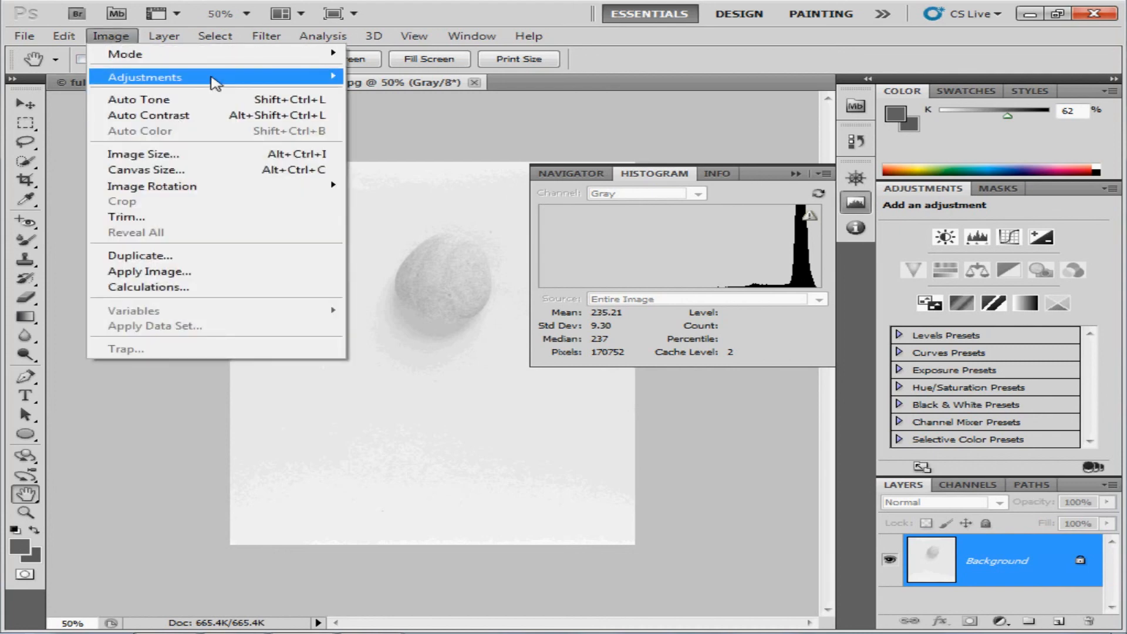
mouse_move(222, 83)
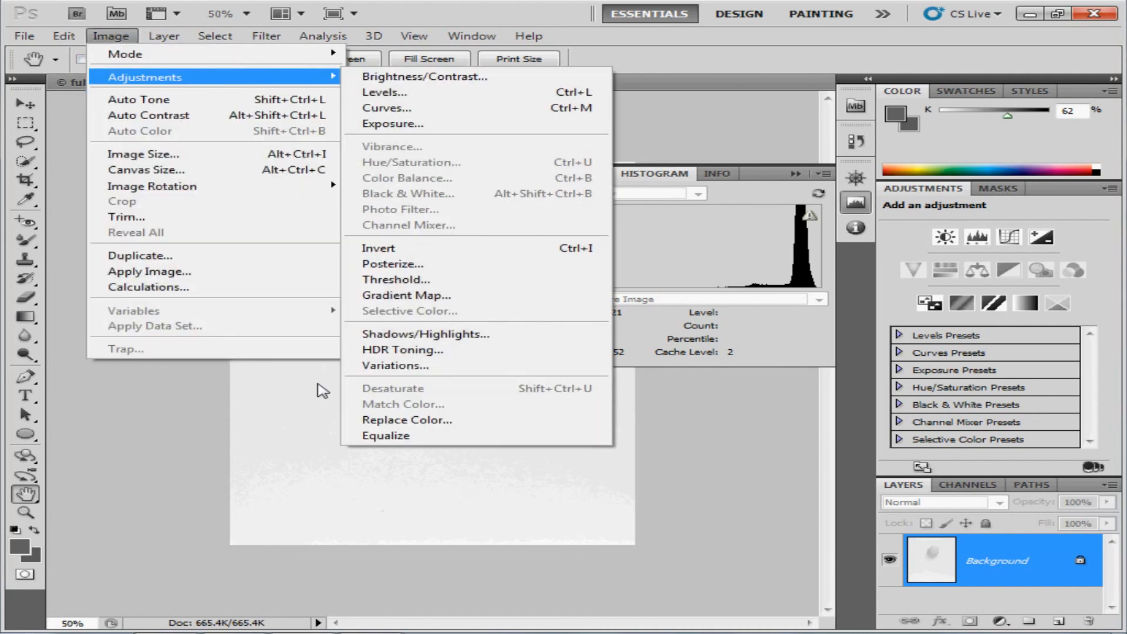
click(322, 390)
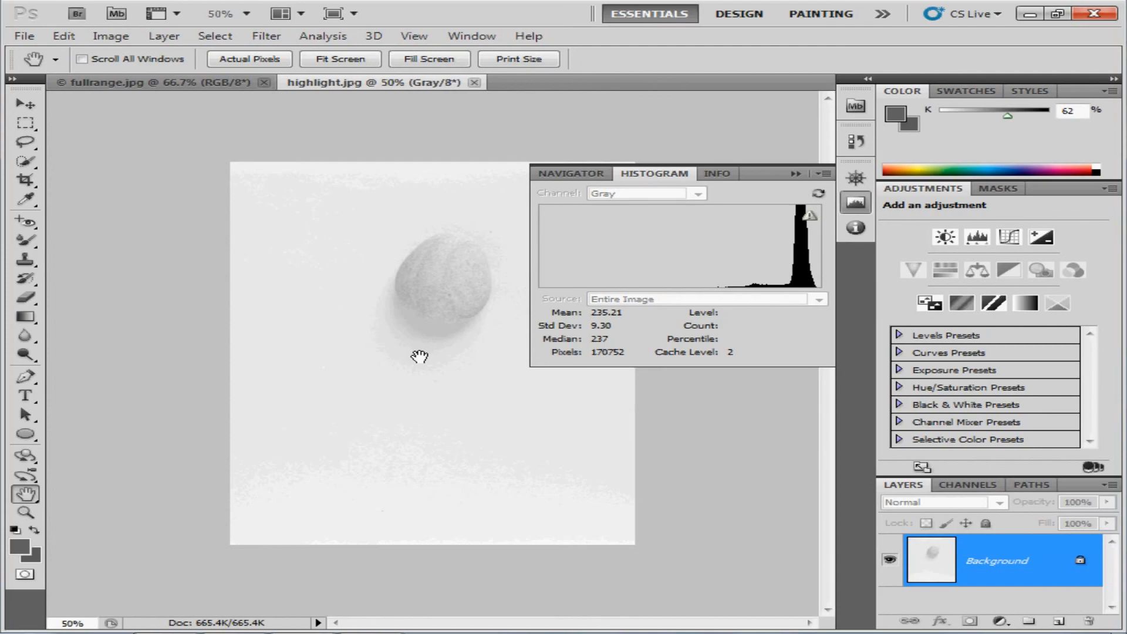